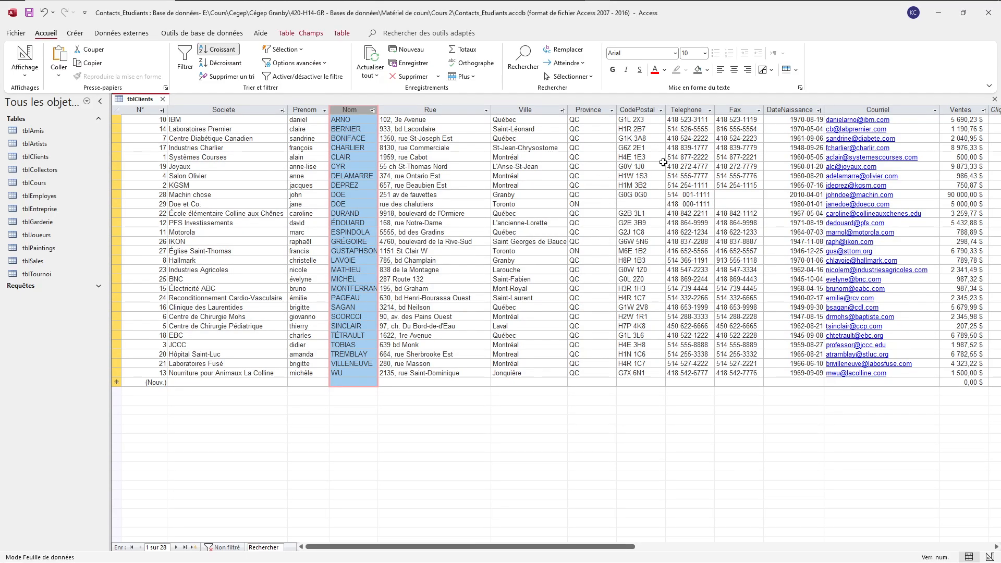
Step: Examine the Québec entries in the Ville column of tblClients to see which clients share the same city
left_click(524, 120)
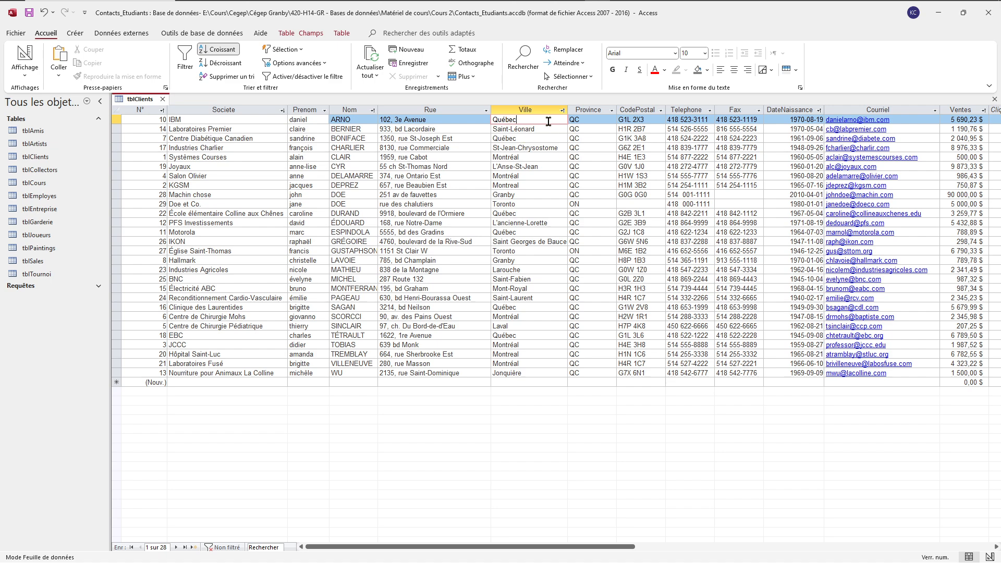
left_click(534, 138)
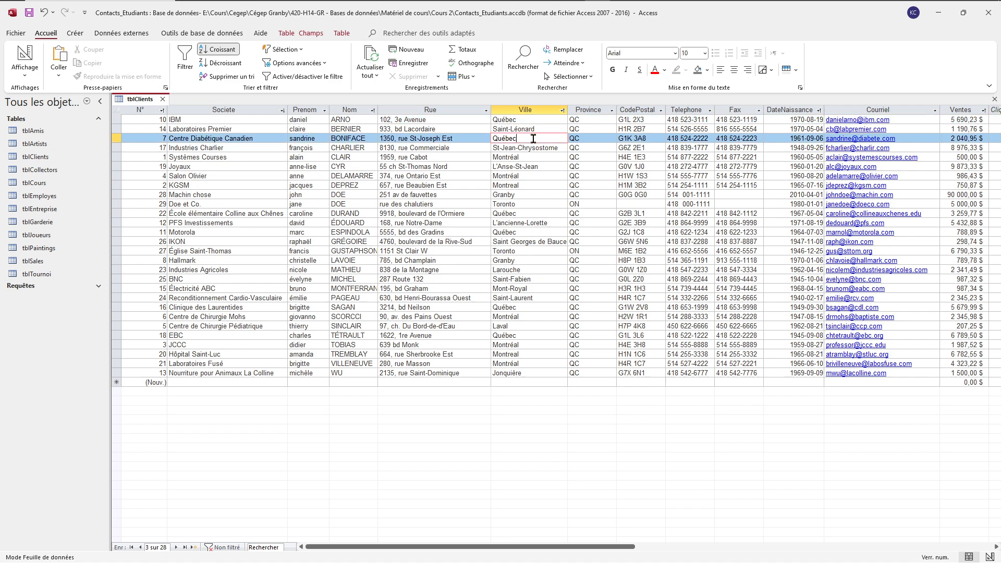
left_click(531, 214)
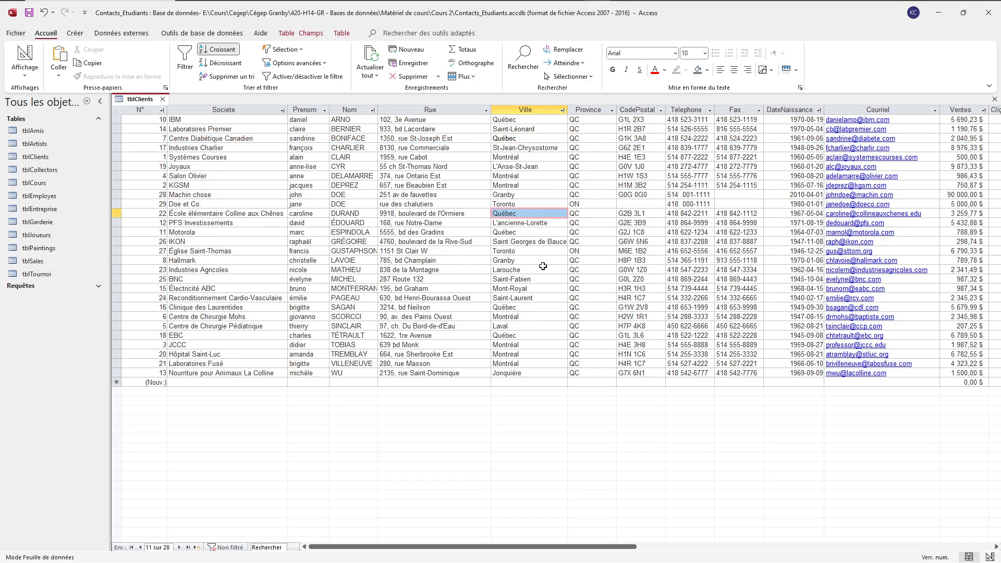
left_click(525, 307)
left_click(527, 337)
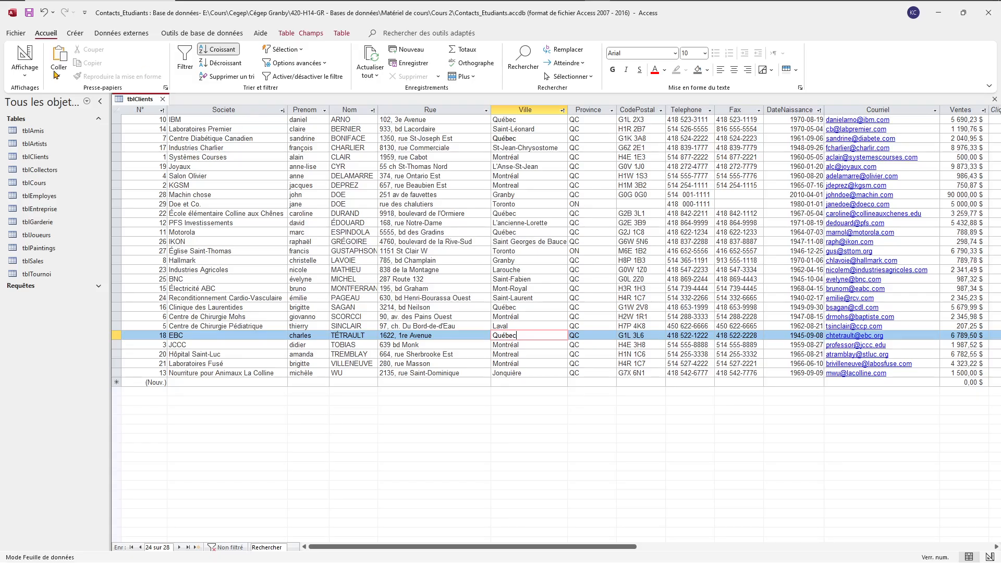
Step: Create a new query in design view based on tblClients and enlarge its field list to show all fields
left_click(75, 35)
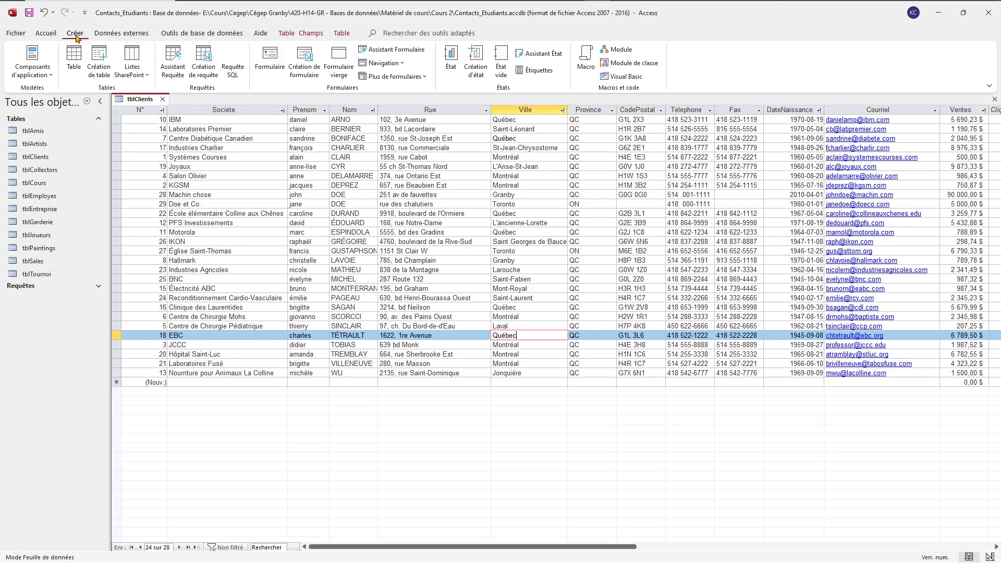
left_click(201, 58)
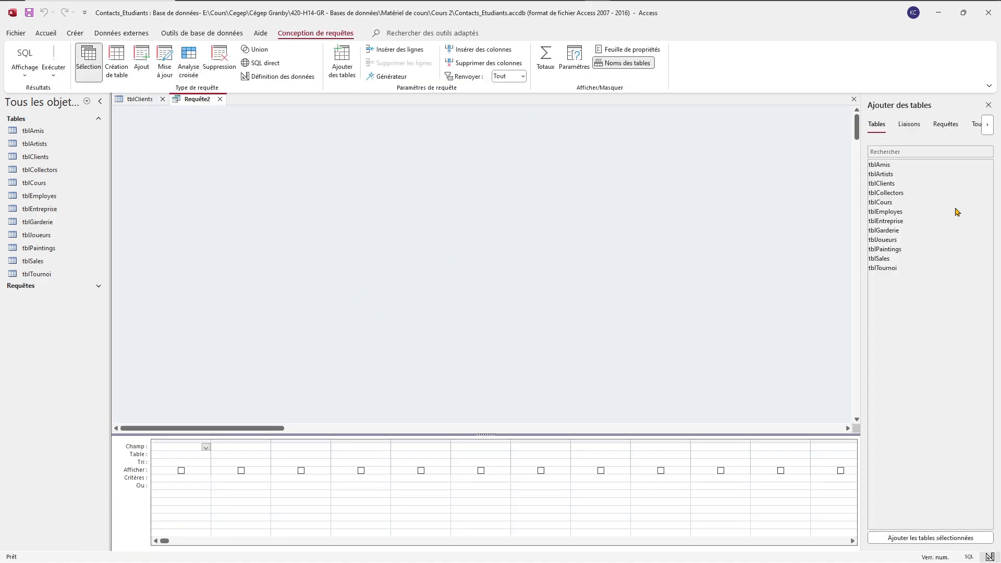
double_click(885, 184)
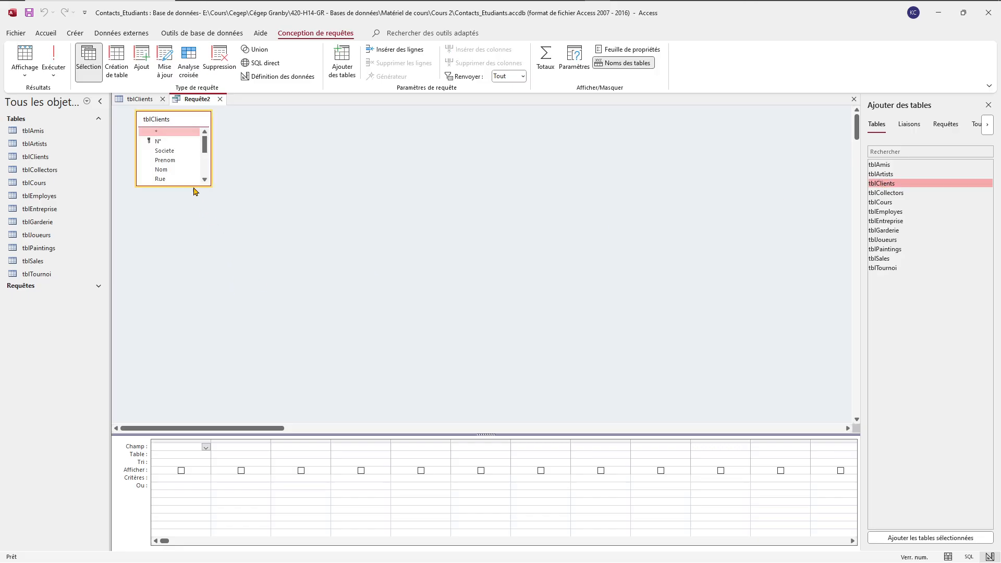
left_click_drag(196, 186, 201, 293)
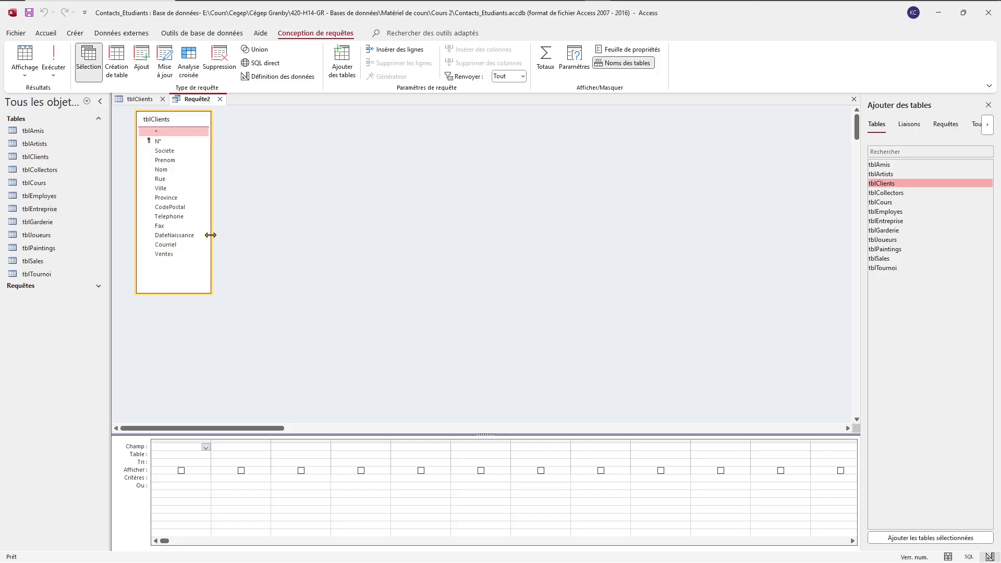
left_click_drag(208, 232, 259, 235)
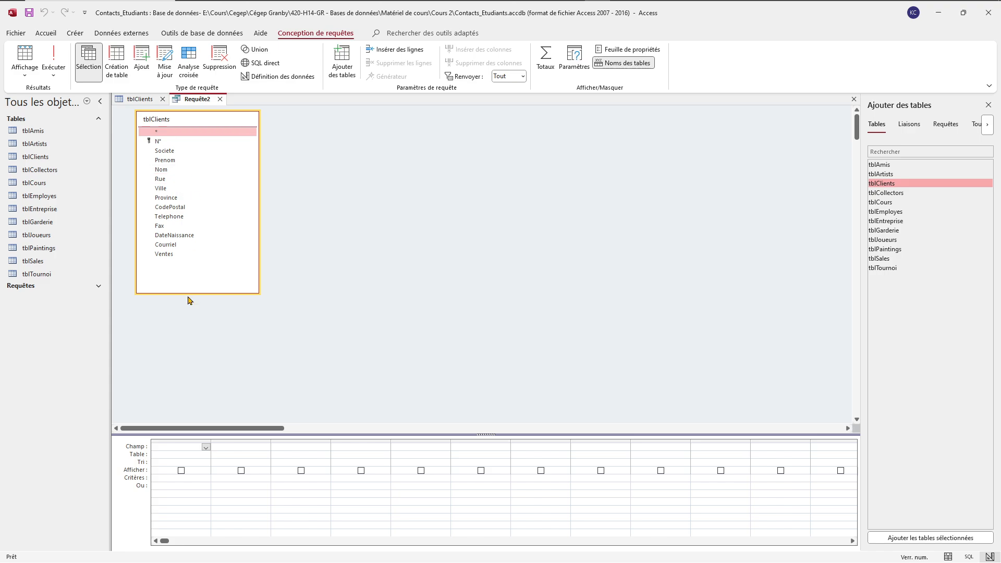
Step: Add the Ville field to the query and turn on the Totaux row to group by it
left_click(163, 191)
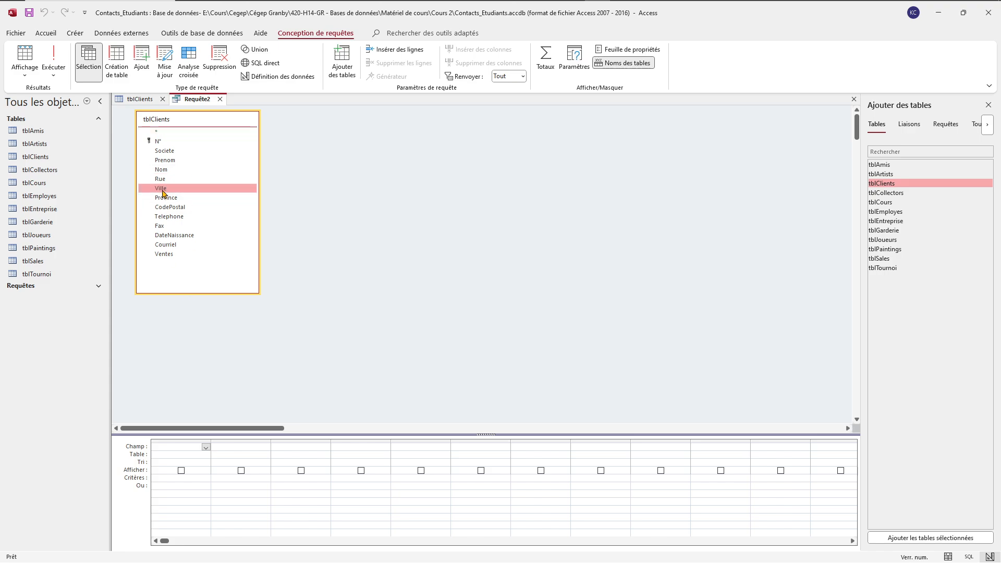
double_click(163, 191)
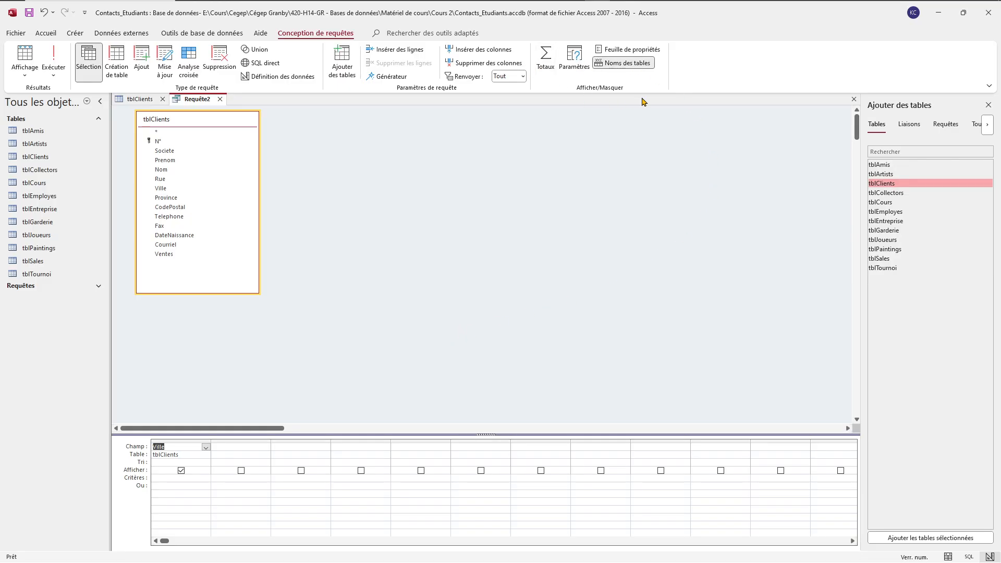
left_click(544, 54)
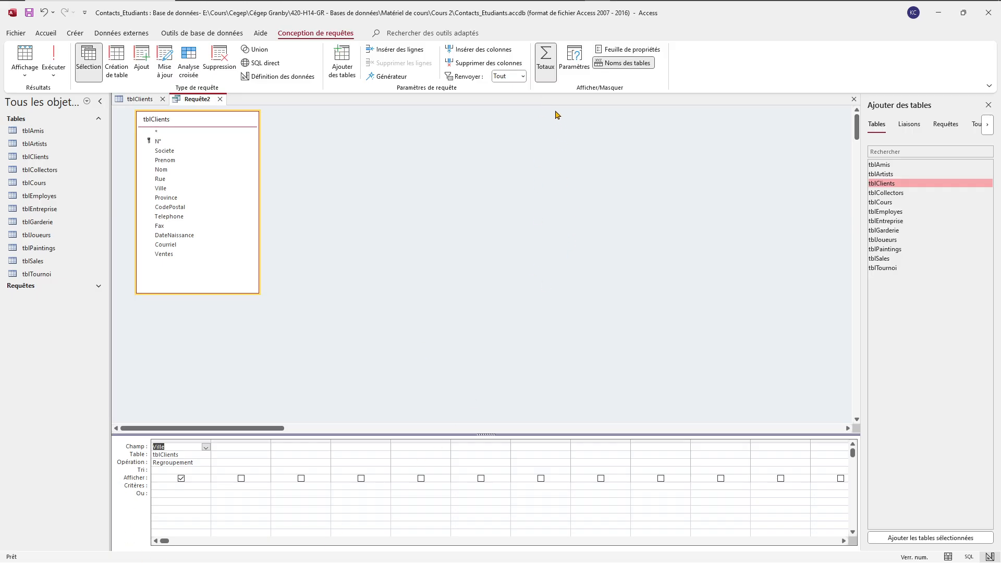
left_click(546, 67)
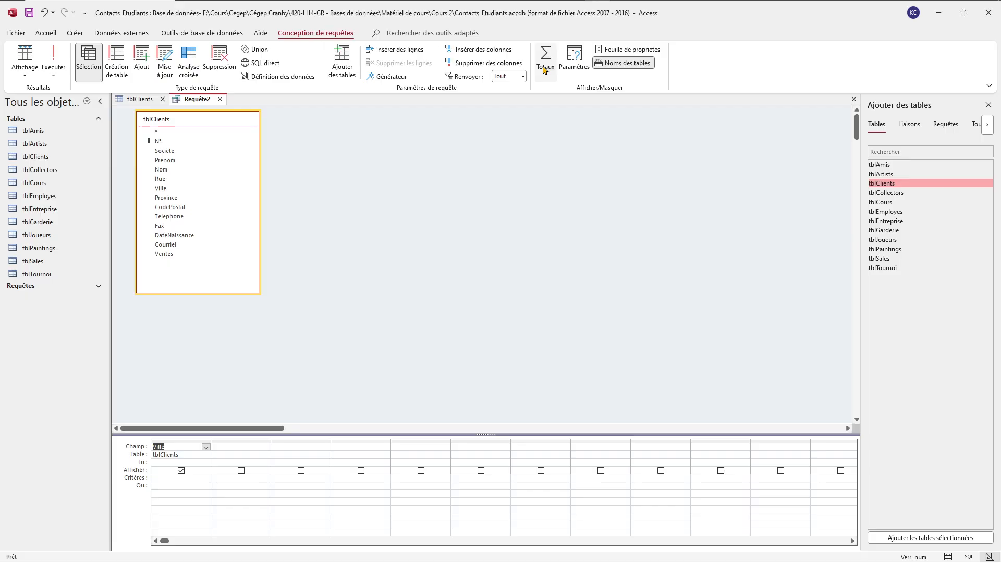
left_click(546, 61)
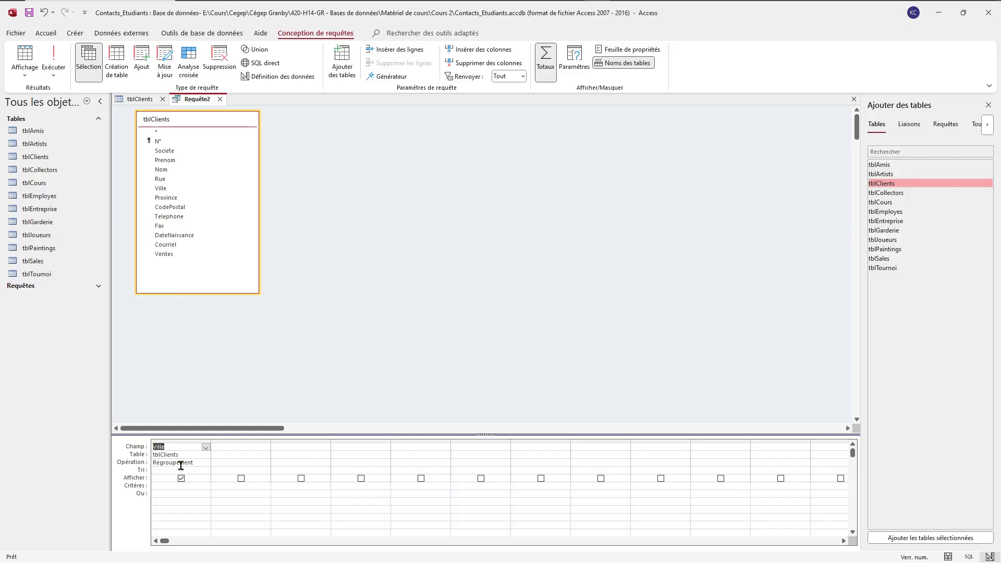
Step: Return to the tblClients datasheet and sort its records by N° in ascending order
left_click(242, 446)
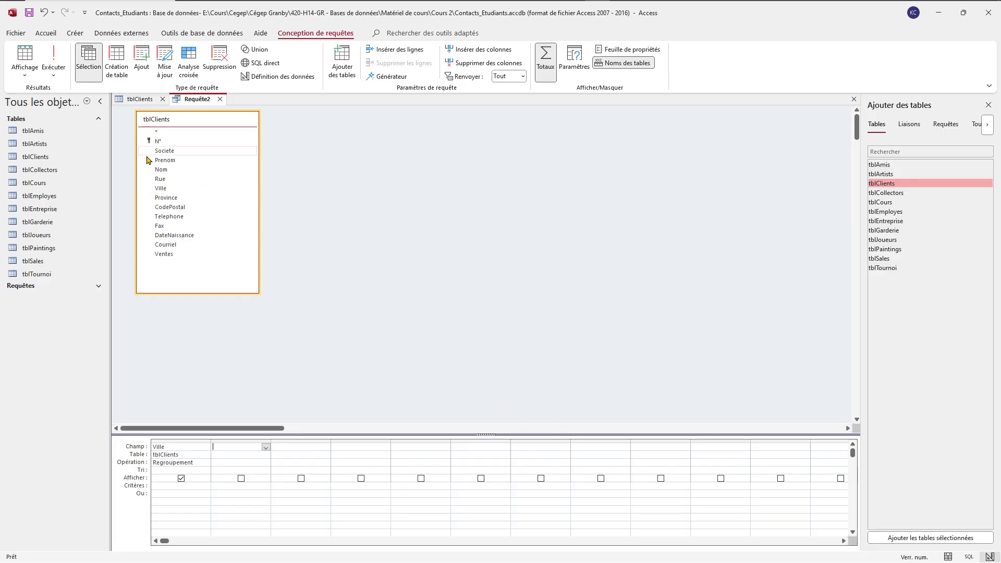
left_click(143, 101)
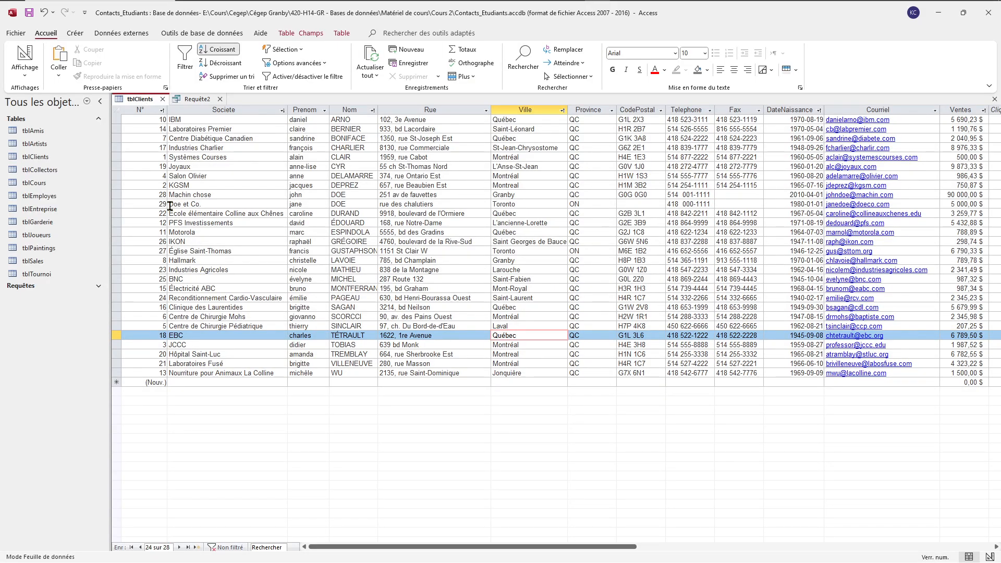
left_click(160, 111)
left_click(162, 111)
left_click(190, 123)
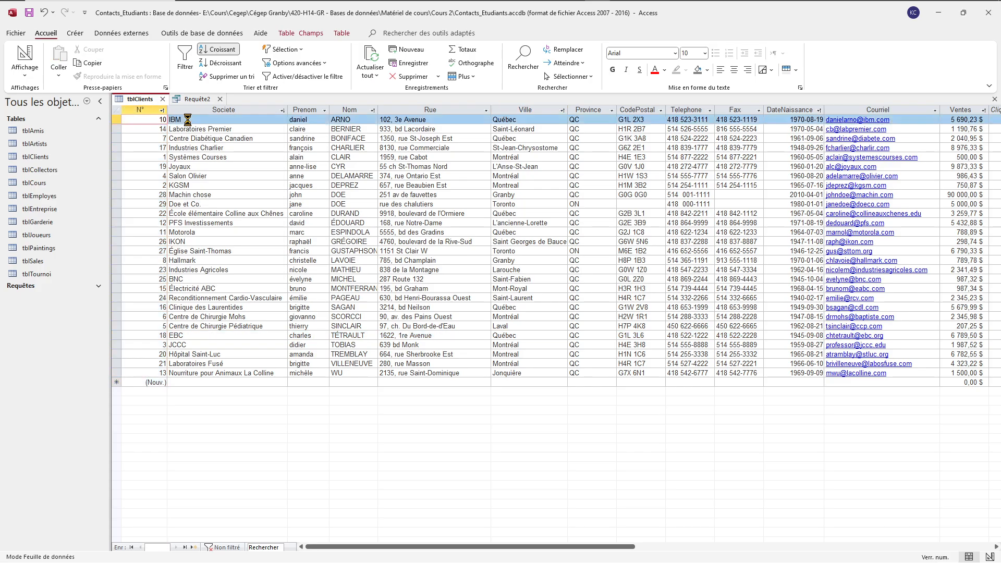
Step: Examine the N° values of the first client records as unique identifiers
left_click(146, 119)
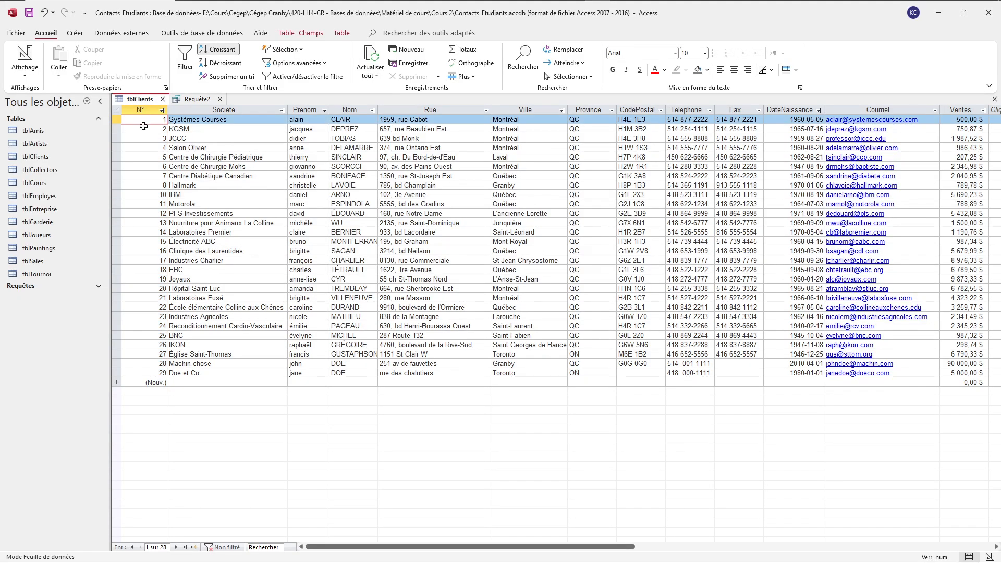
left_click(142, 128)
left_click(142, 138)
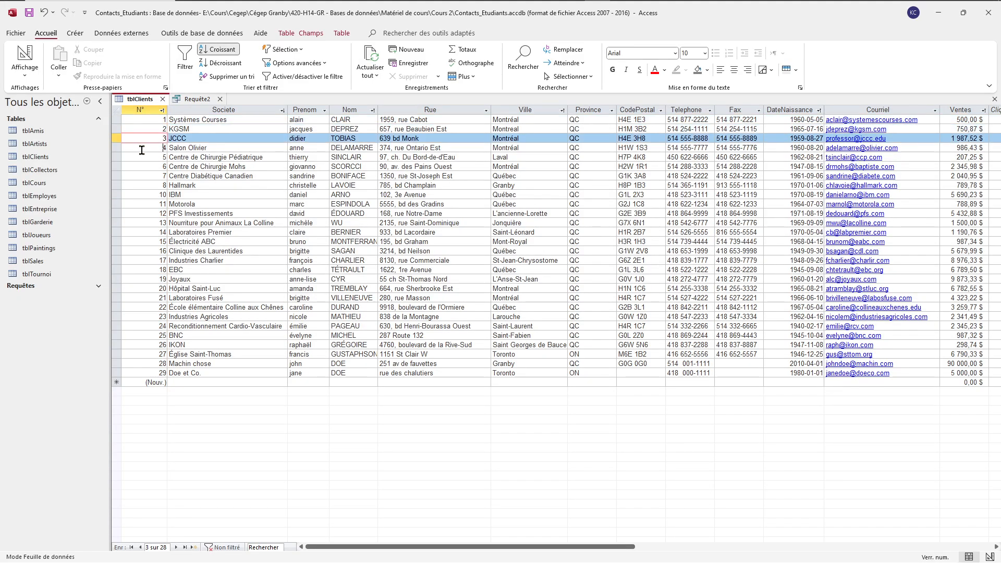
left_click(142, 149)
left_click(143, 165)
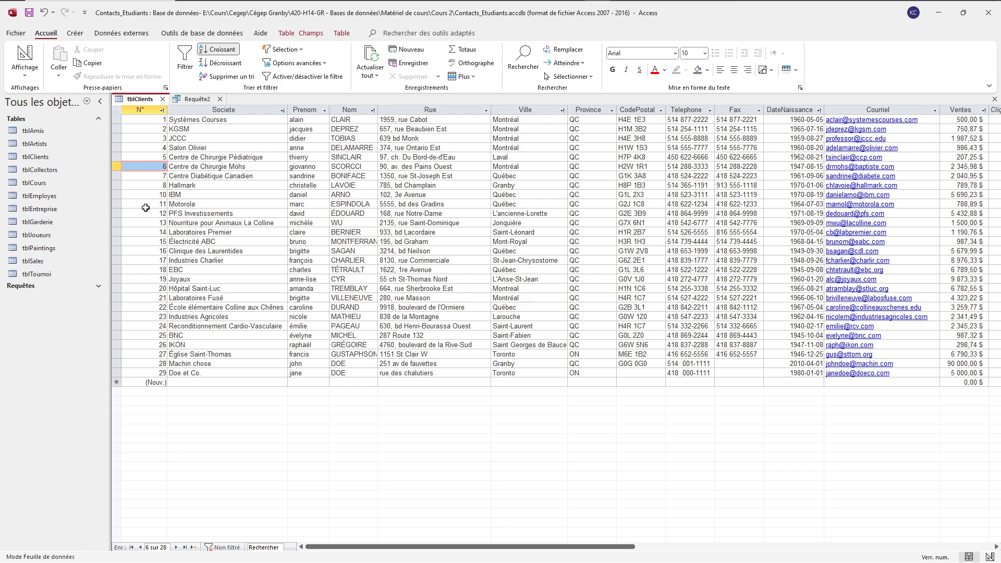
Step: Add the N° field to the query with the Compte operation and enlarge the design grid
left_click(194, 100)
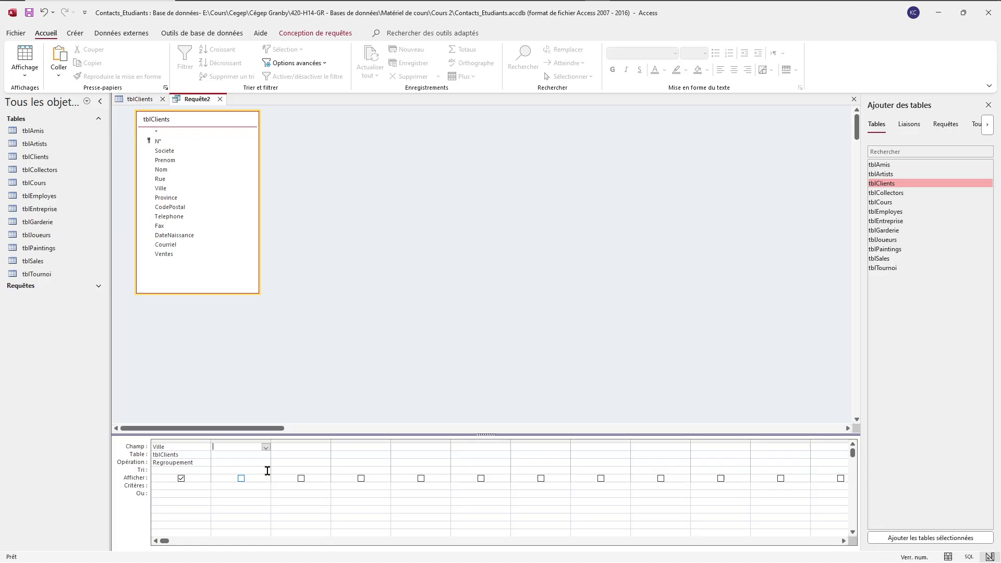
left_click(266, 447)
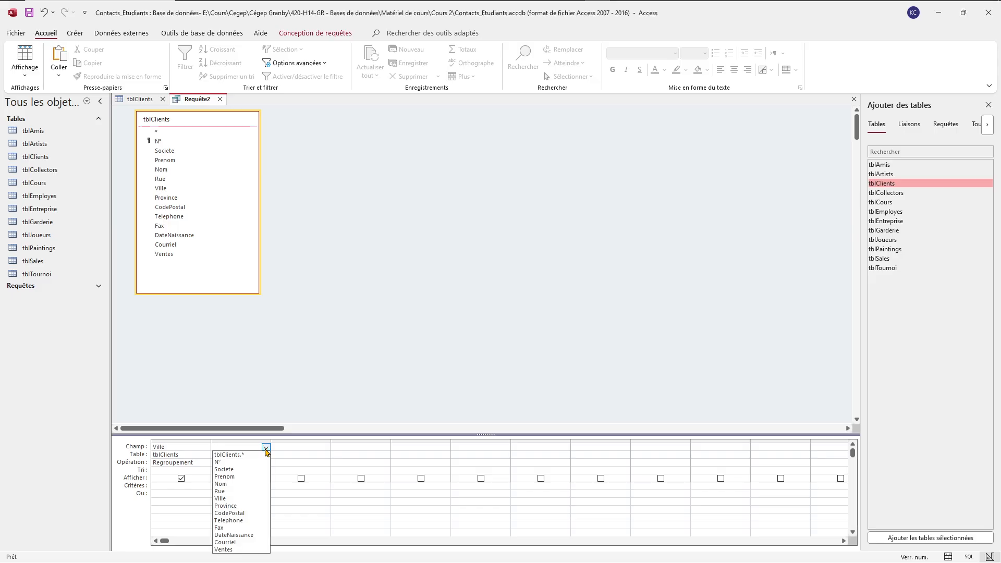
left_click(229, 461)
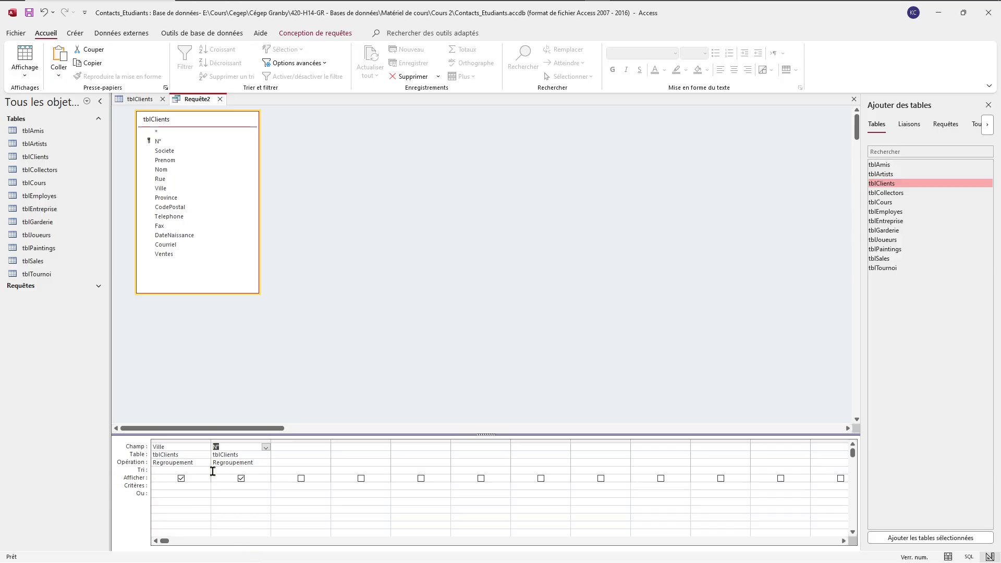
left_click(265, 463)
left_click(267, 463)
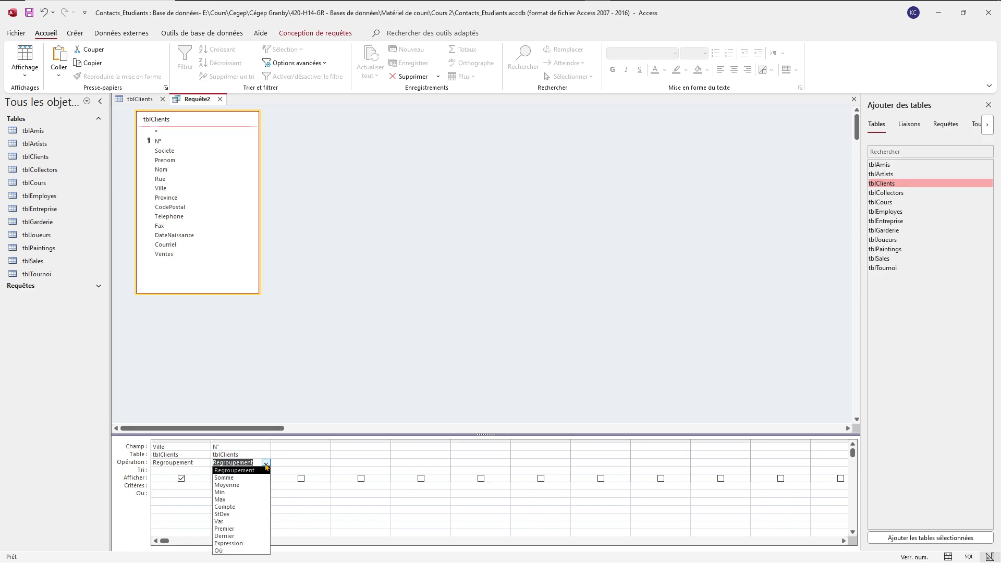
left_click(241, 507)
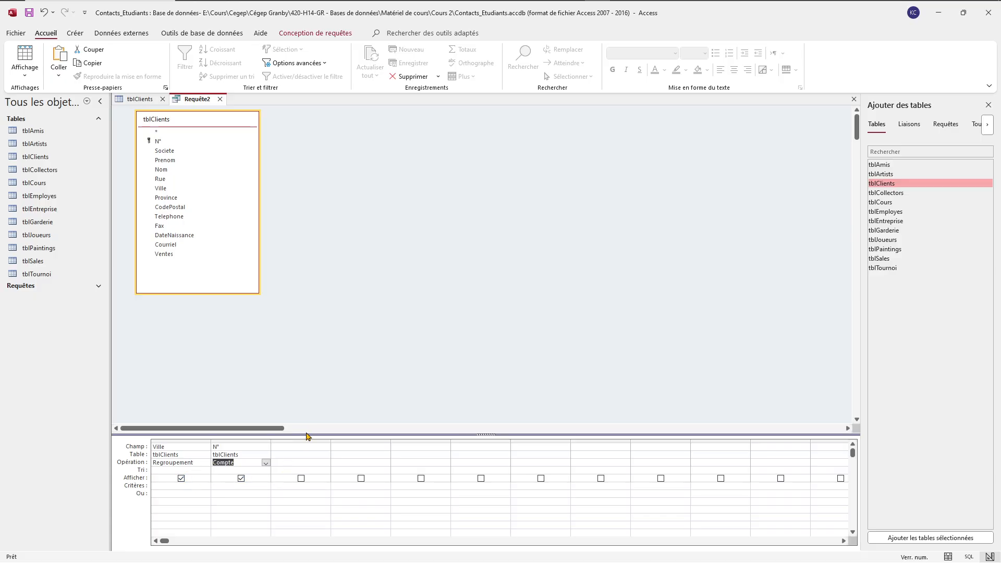
left_click_drag(308, 436, 306, 371)
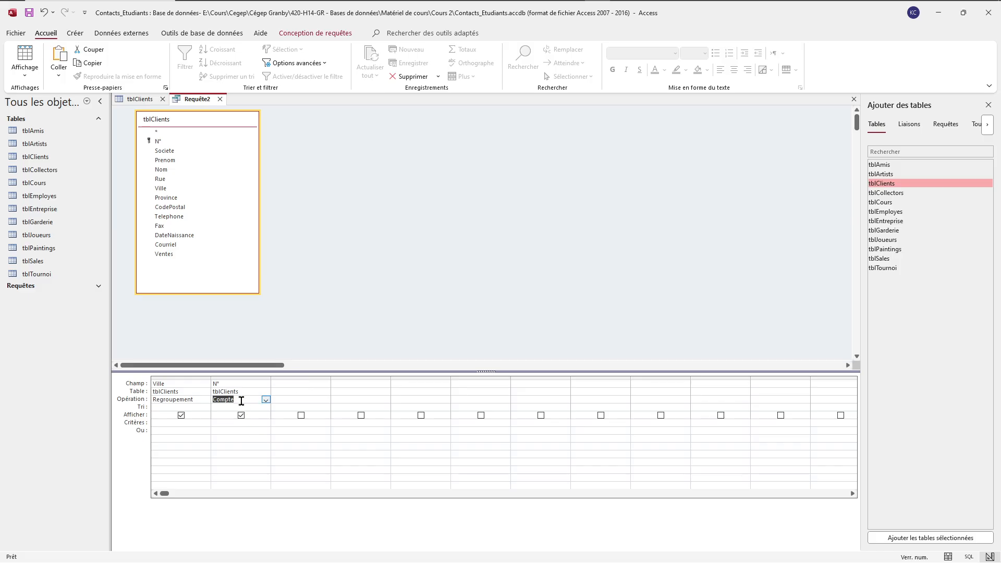
left_click(228, 384)
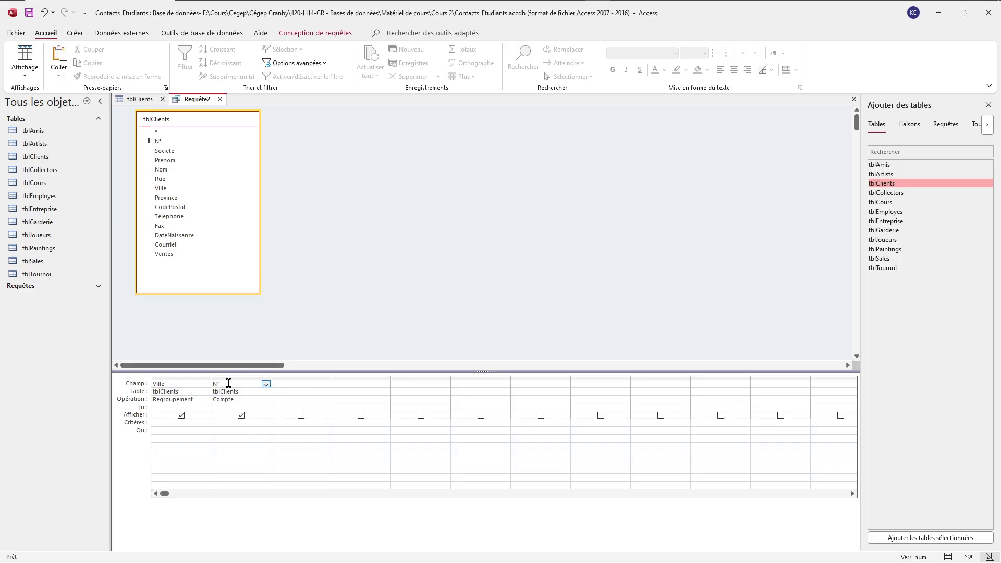
Step: Display the query results and compare the client counts per city with the tblClients records
left_click(24, 54)
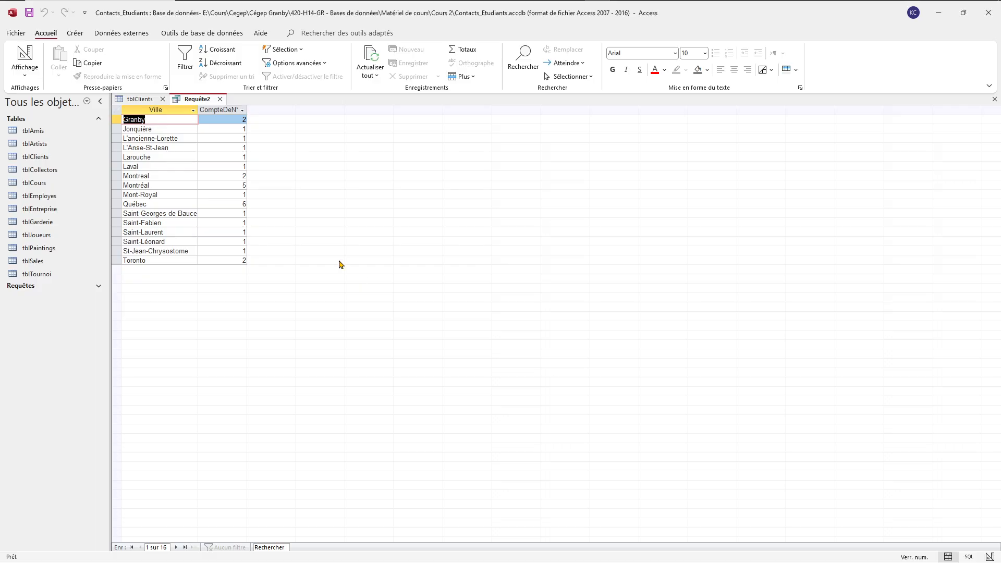
left_click(141, 99)
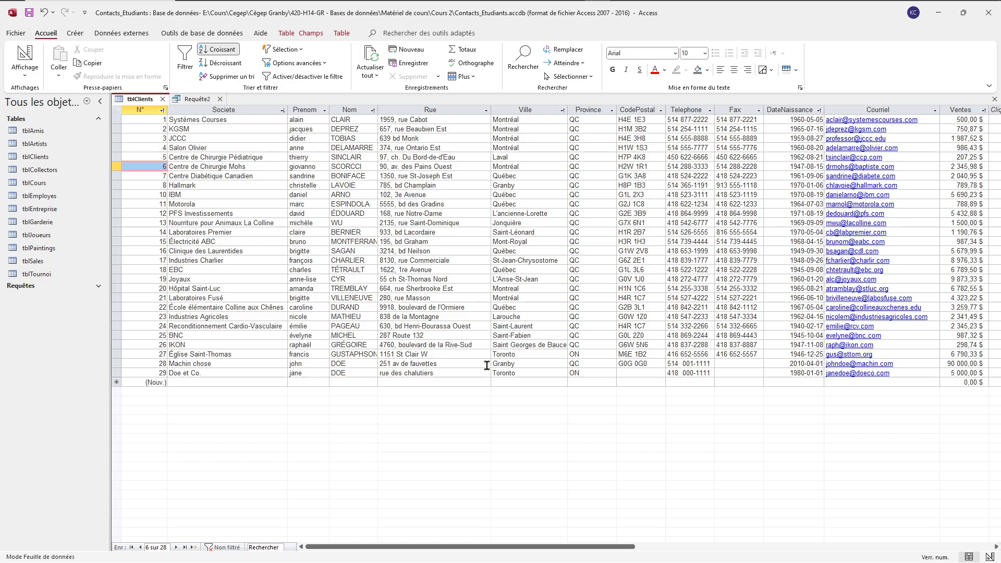
left_click(192, 99)
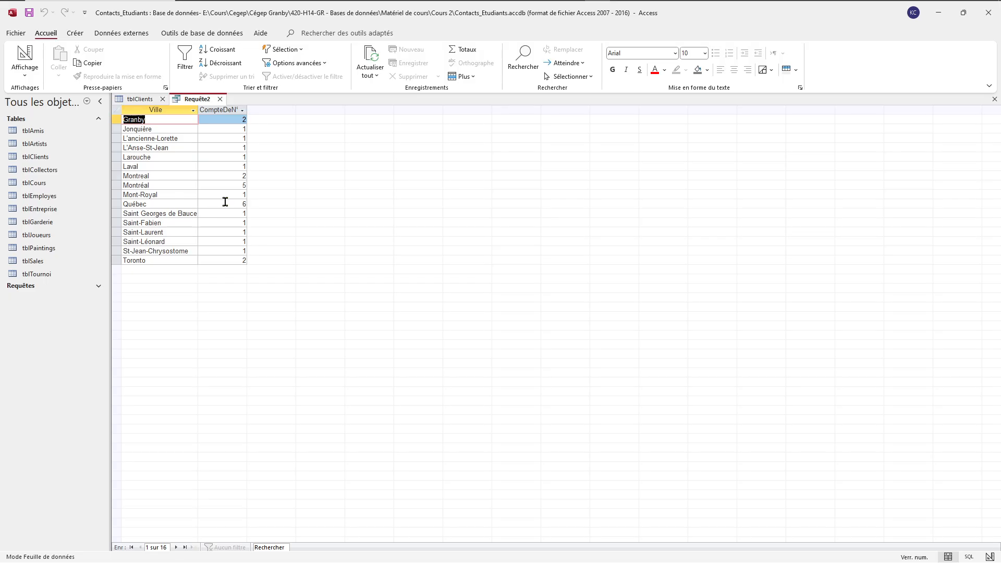
Step: Return to the query design and add the Ventes field with the Somme operation
left_click(24, 55)
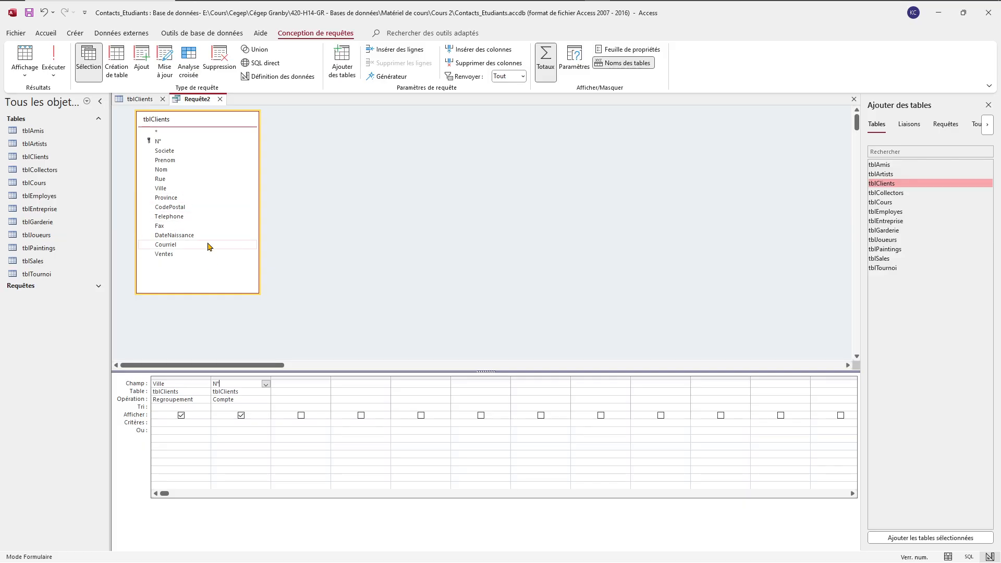
left_click(171, 254)
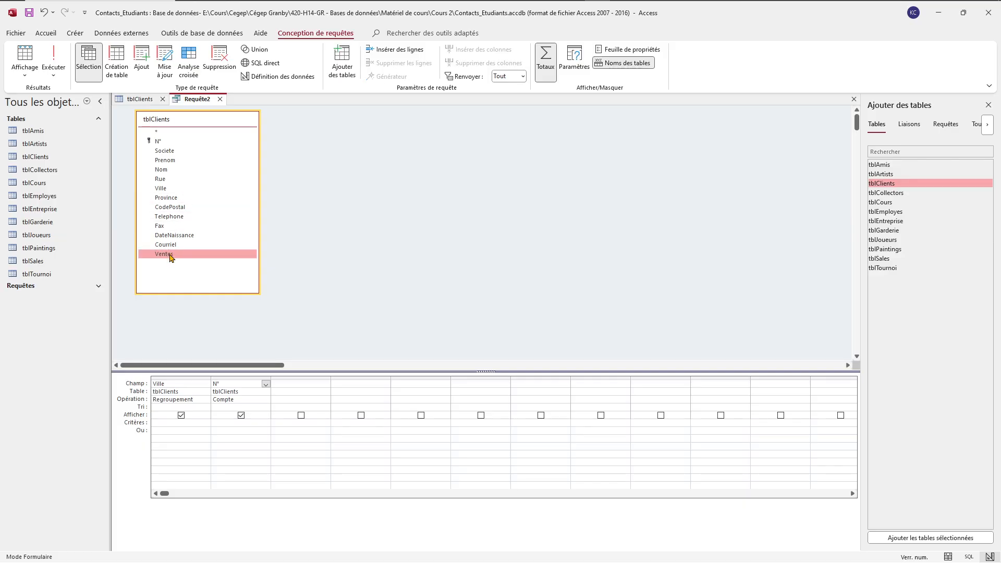
left_click_drag(157, 264, 290, 383)
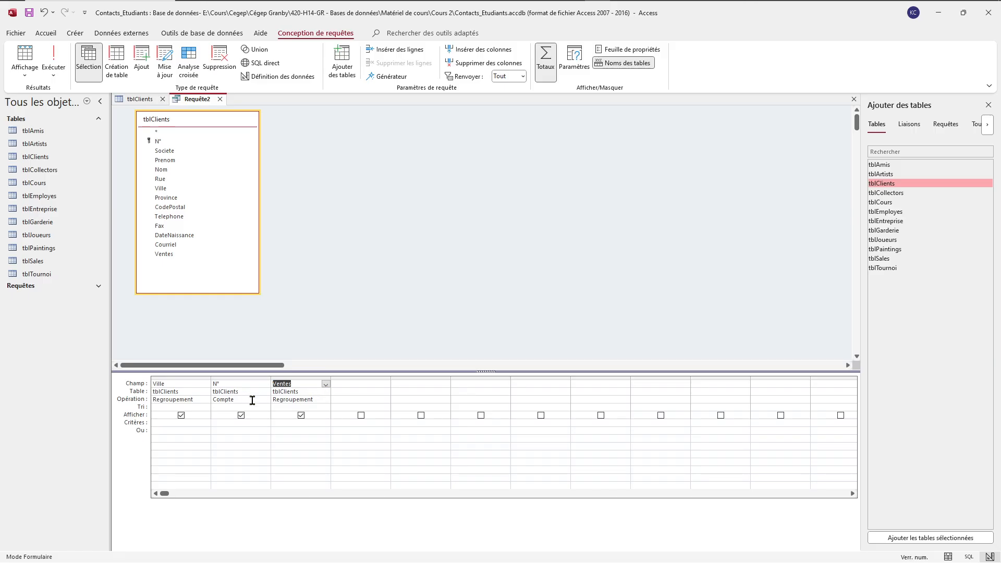
left_click(319, 399)
left_click(326, 402)
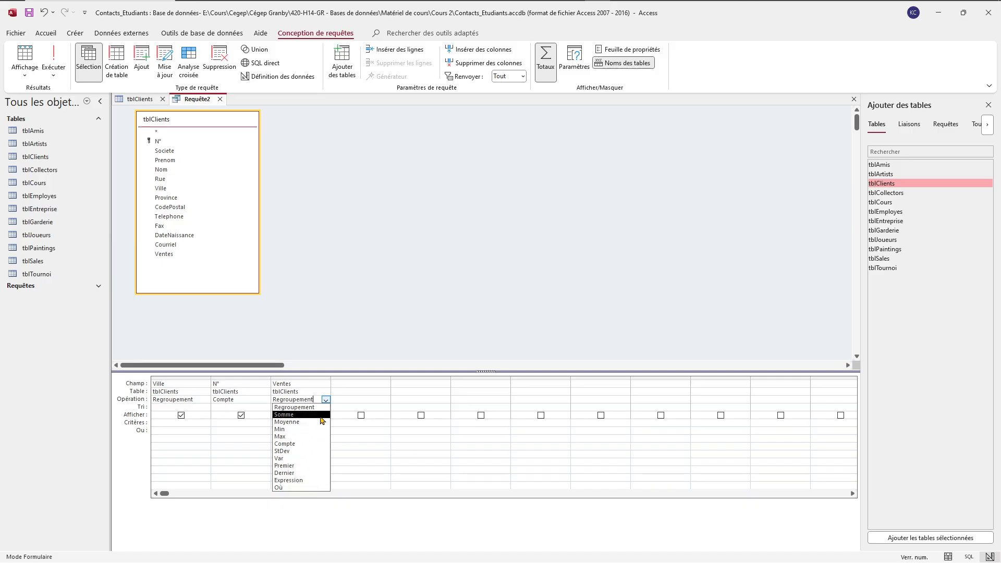
left_click(307, 414)
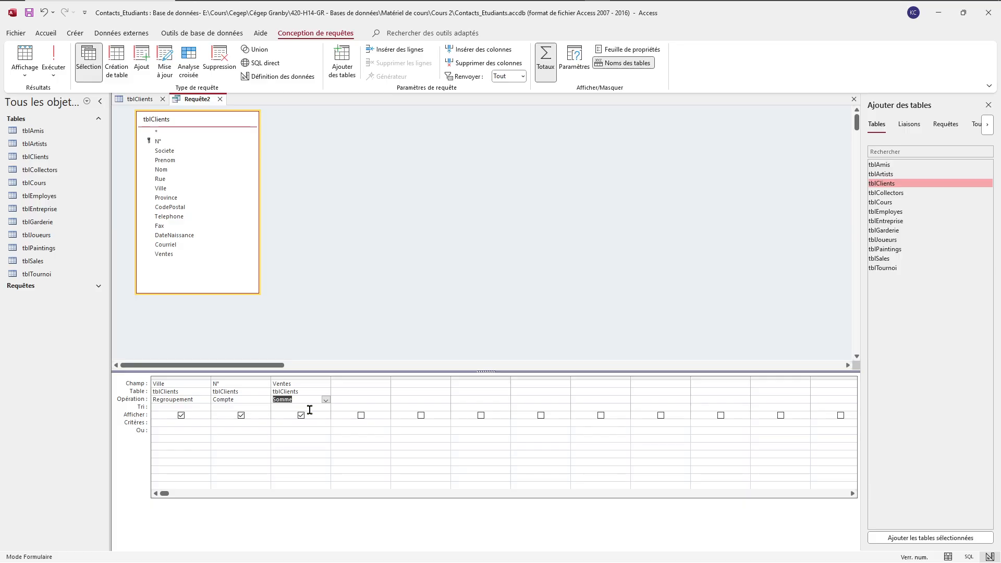
Step: Display the query results and compare the sales sums per city with the Ventes values of the first tblClients records
left_click(25, 55)
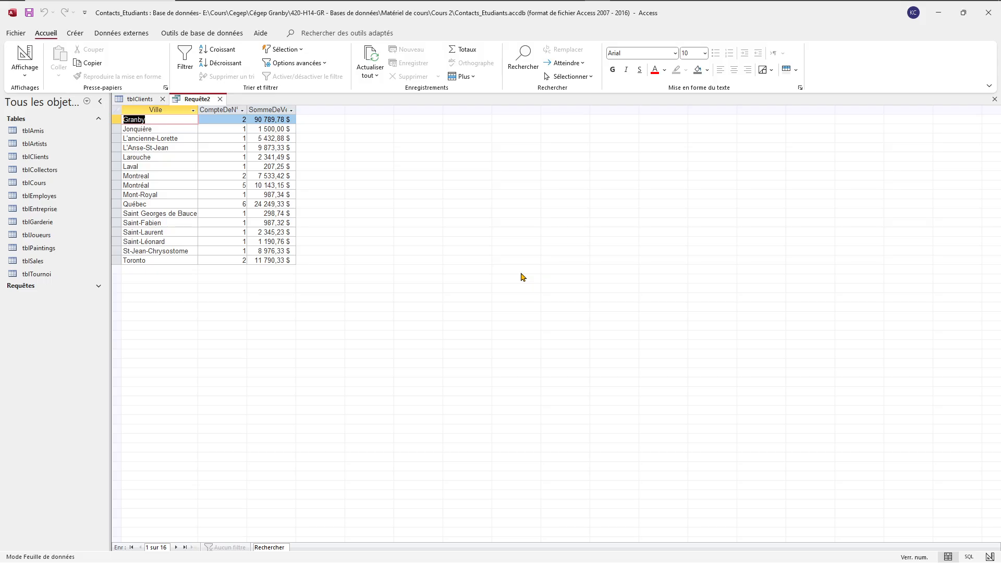
left_click(140, 100)
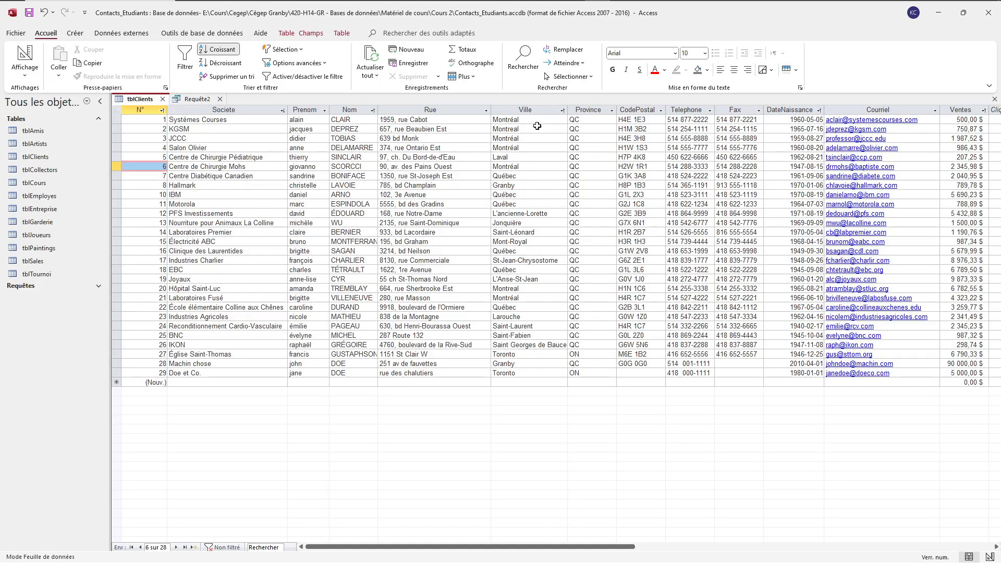
left_click(955, 119)
left_click(962, 129)
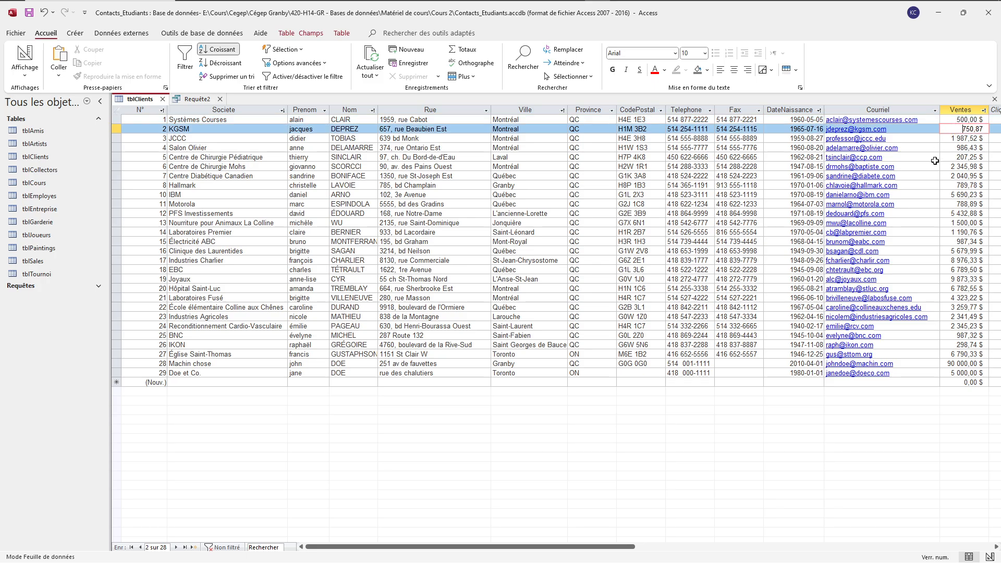
left_click(950, 139)
type("1")
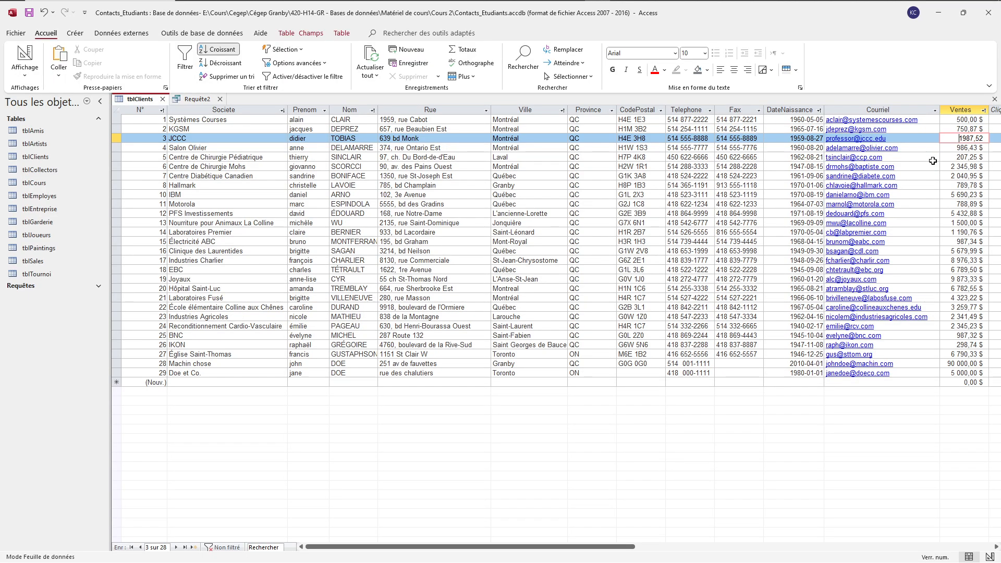
left_click(23, 57)
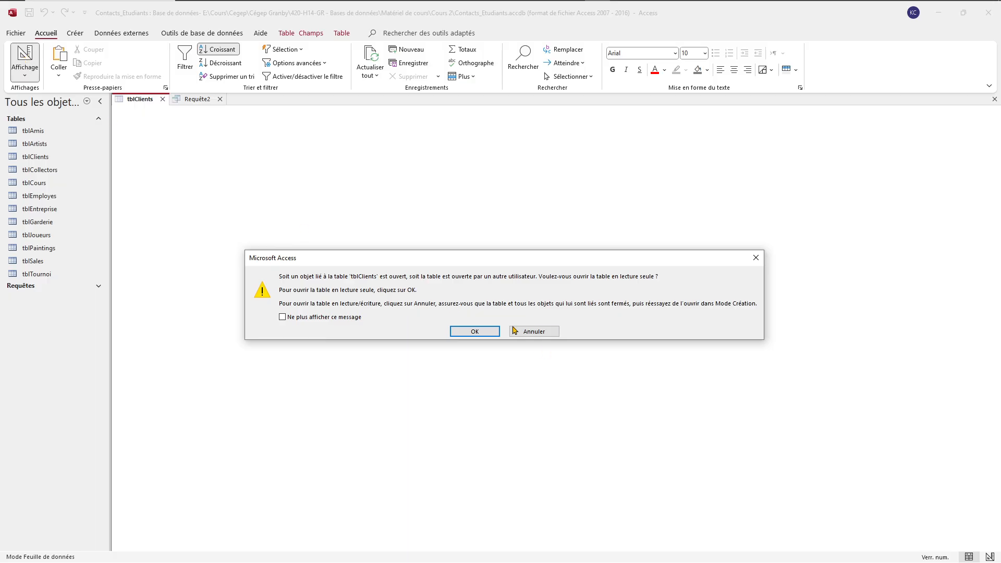
left_click(514, 330)
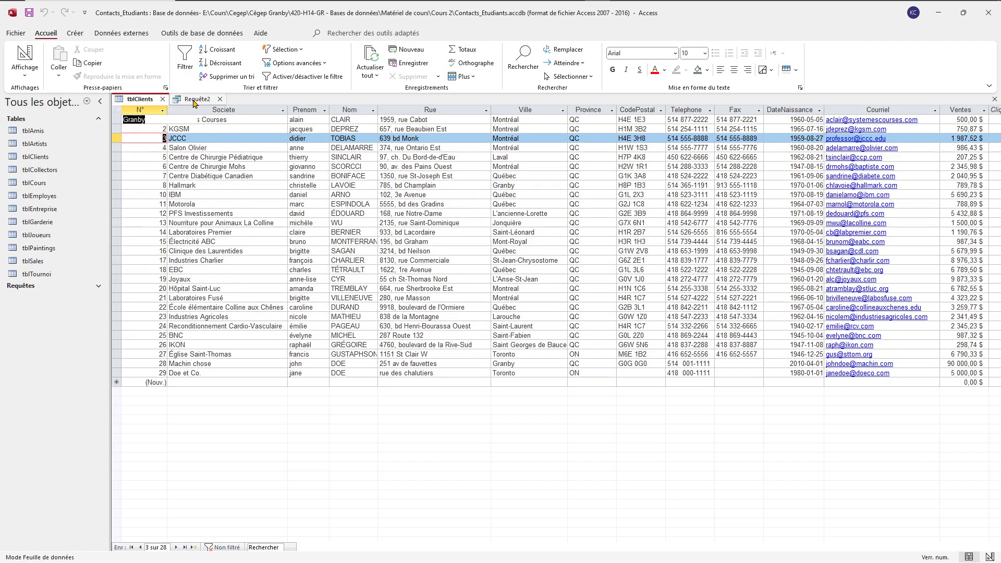
Step: Return to the design of Requête2 and add the Ventes field a second time with the Moyenne operation
left_click(194, 100)
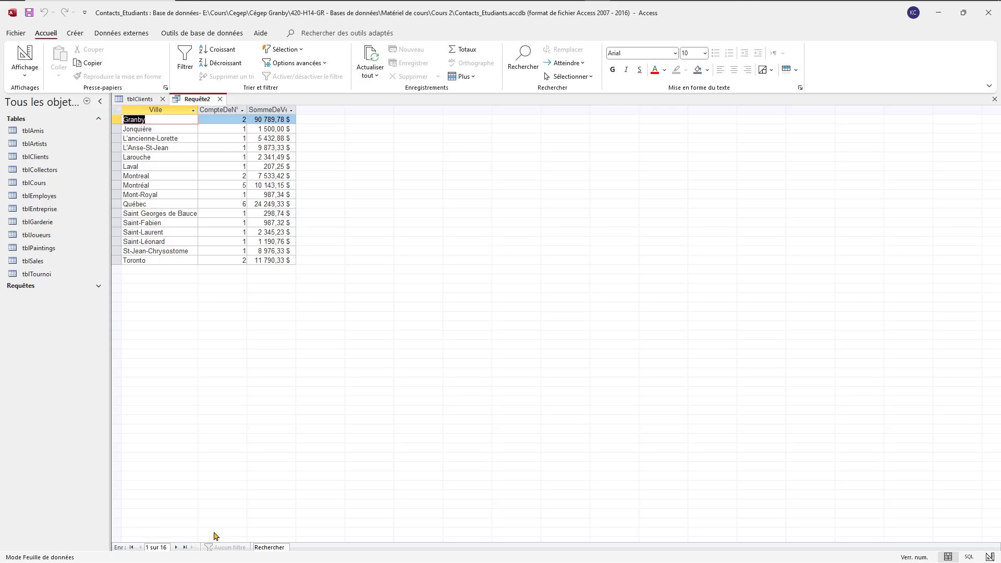
left_click(38, 70)
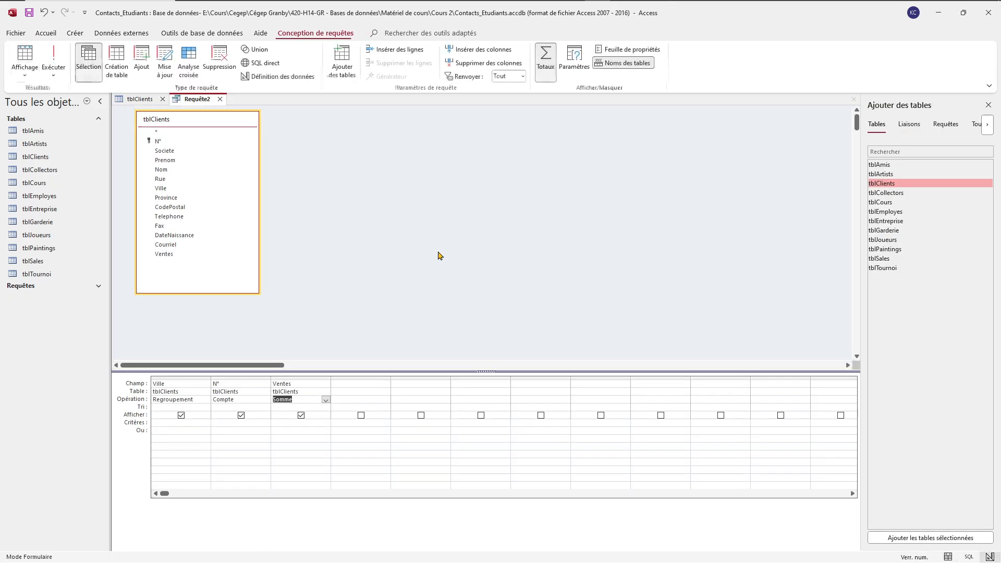
left_click(383, 384)
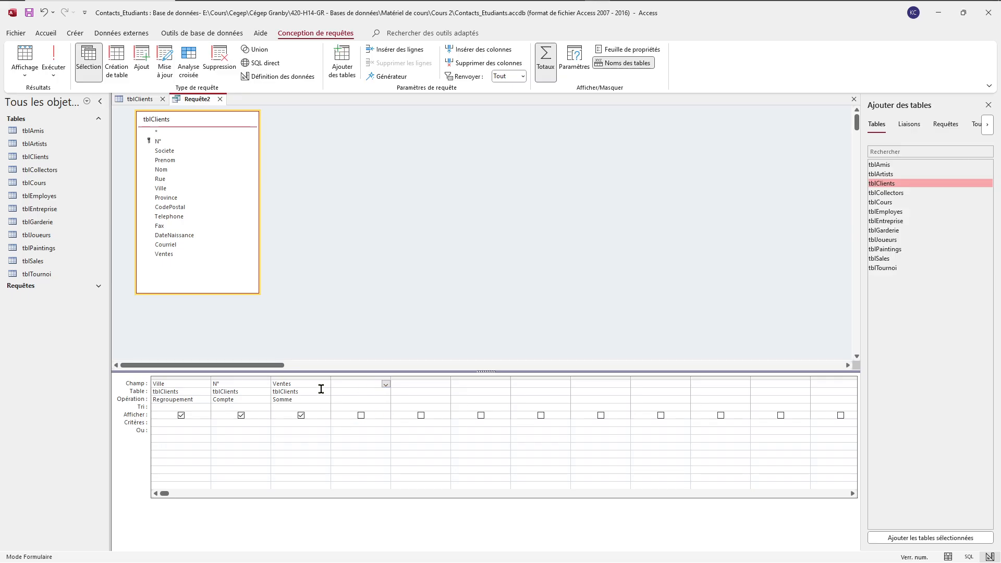
double_click(162, 254)
left_click(375, 399)
left_click(386, 400)
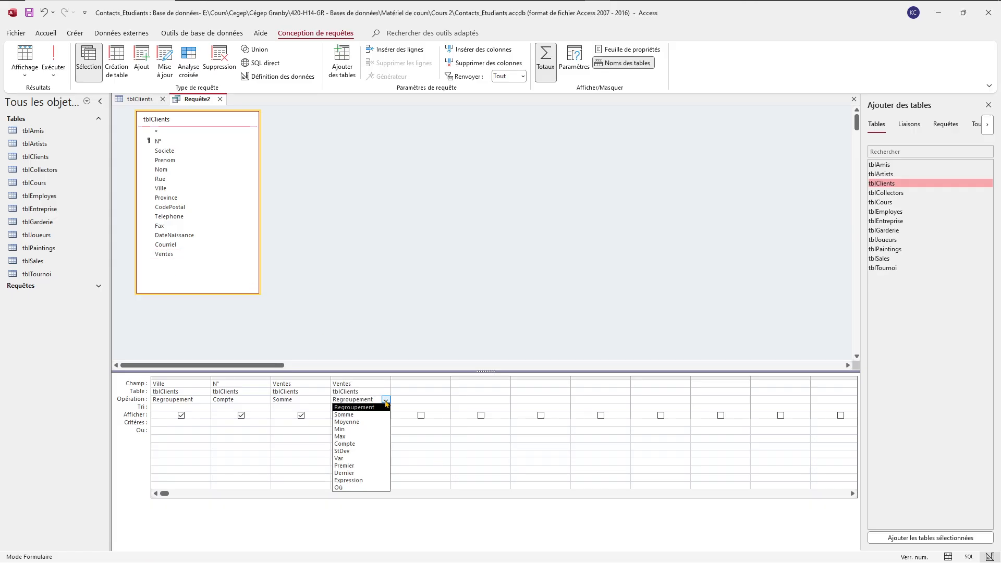
left_click(347, 421)
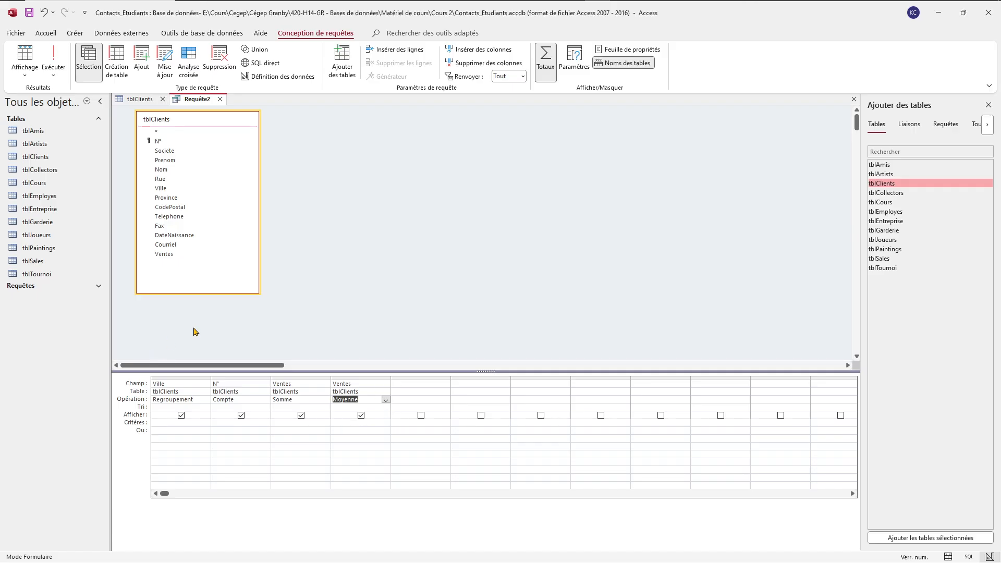
Step: Display the query results to examine the average sales per city and return to the query design
left_click(32, 55)
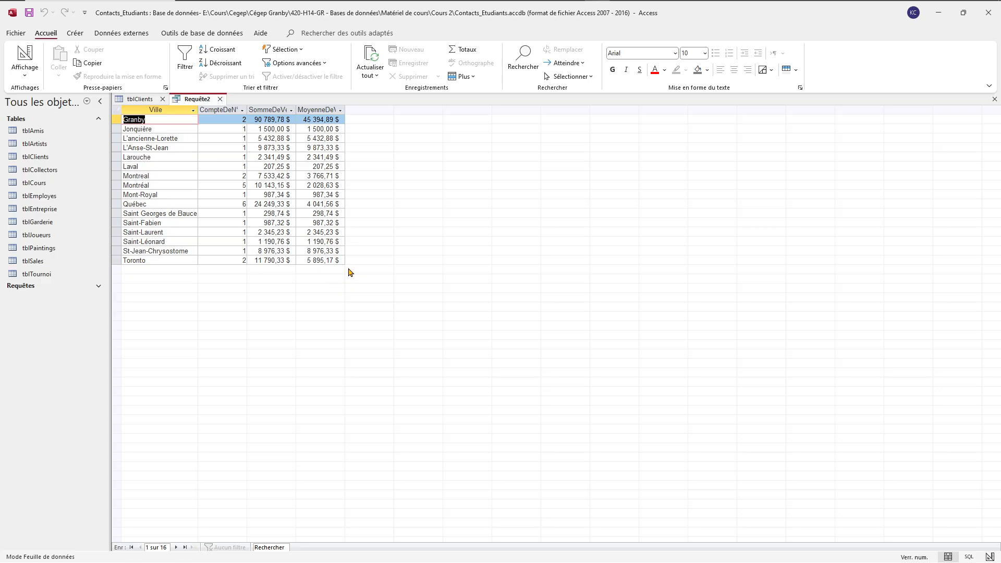
left_click(25, 55)
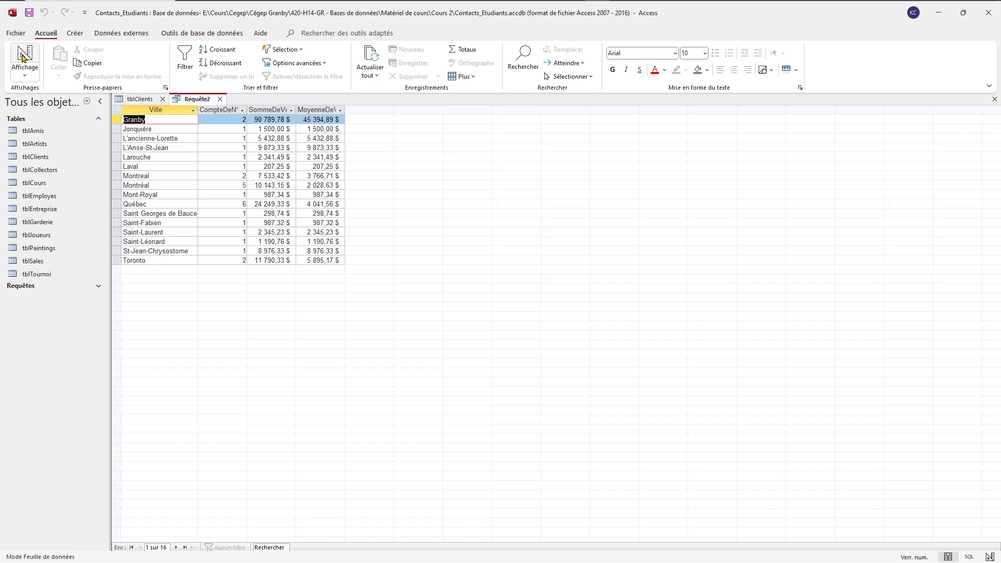